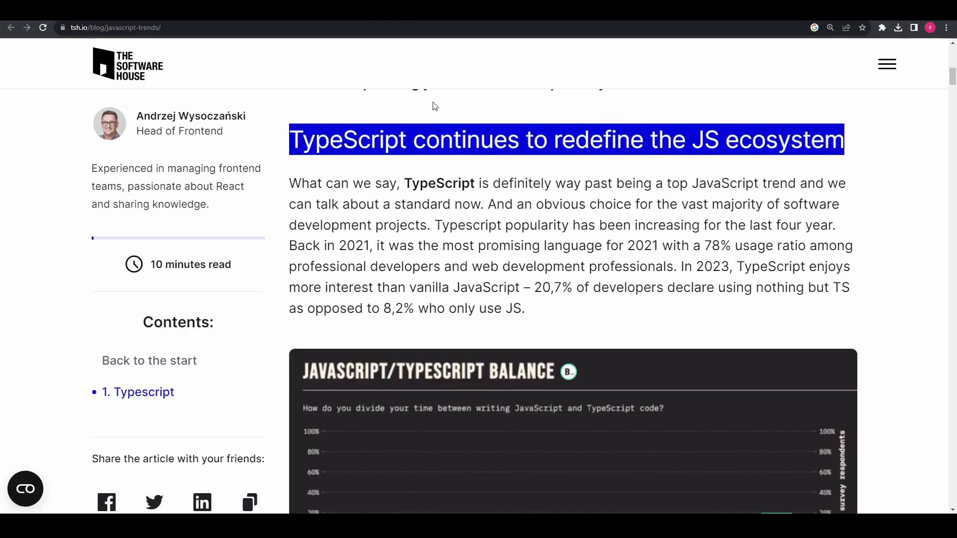
Highlight the sentence calling TypeScript past a trend, then enlarge the JavaScript/TypeScript balance chart.
{"action": "left_click_drag", "start_coordinate": [401, 183], "coordinate": [789, 179]}
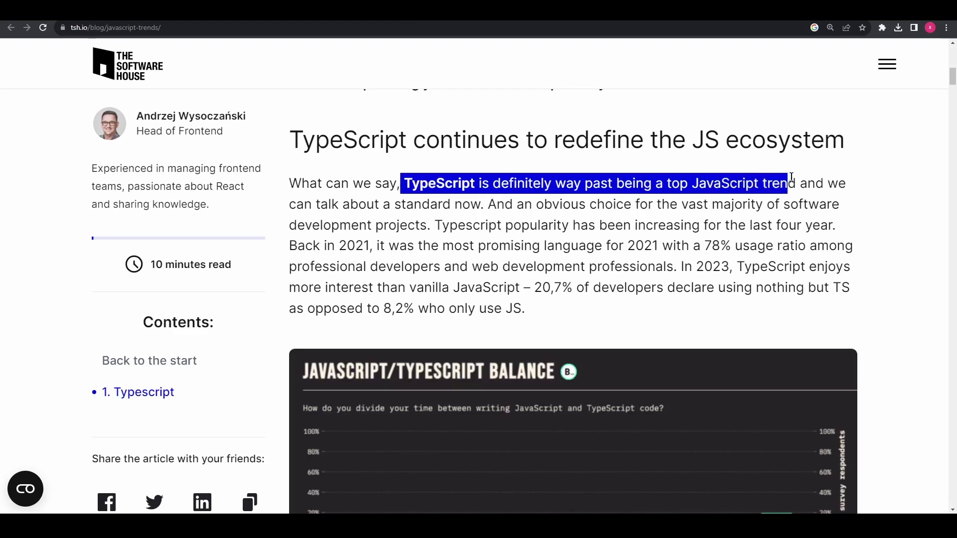
{"action": "scroll", "coordinate": [603, 246], "scroll_direction": "down", "scroll_amount": 2}
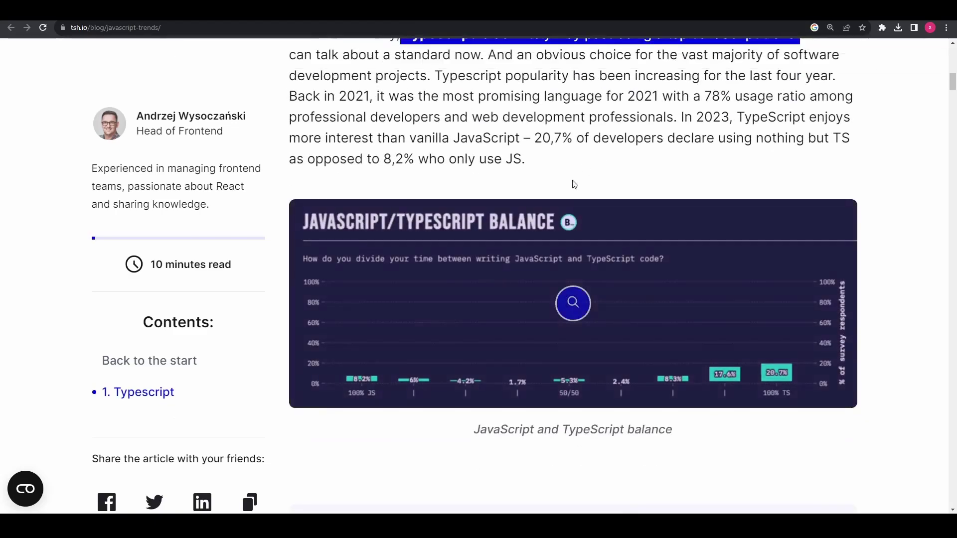
{"action": "left_click", "coordinate": [655, 306]}
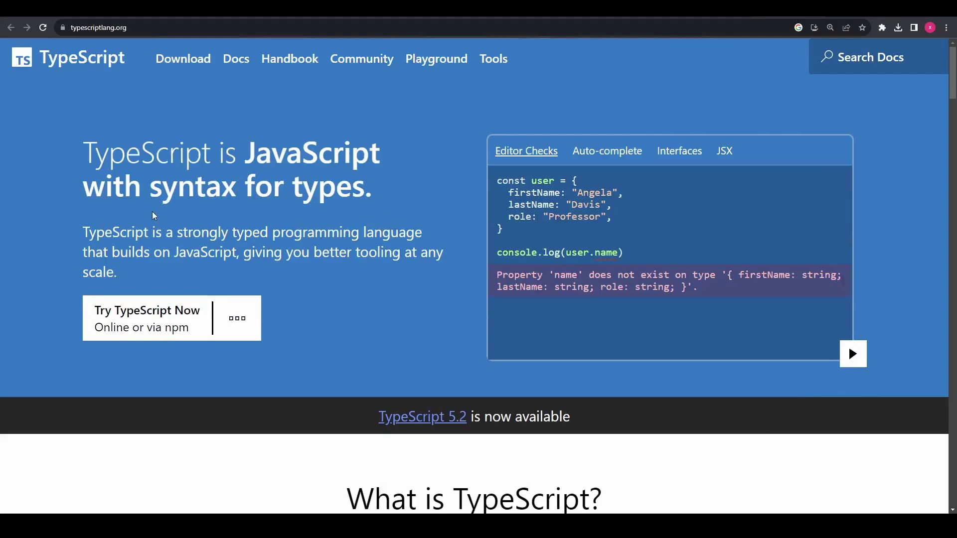
Highlight the 'JavaScript with syntax' heading, the Describe Your Data explanation and the editor documentation line.
{"action": "left_click_drag", "start_coordinate": [89, 158], "coordinate": [377, 182]}
{"action": "left_click", "coordinate": [336, 166]}
{"action": "scroll", "coordinate": [602, 305], "scroll_direction": "down", "scroll_amount": 15}
{"action": "left_click_drag", "start_coordinate": [82, 199], "coordinate": [252, 229]}
{"action": "left_click_drag", "start_coordinate": [94, 253], "coordinate": [533, 277]}
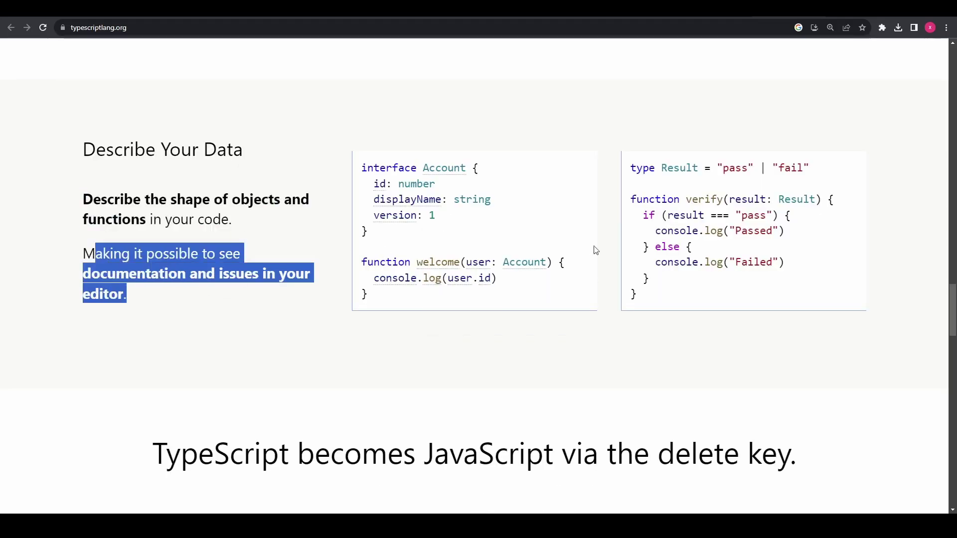
{"action": "scroll", "coordinate": [314, 311], "scroll_direction": "down", "scroll_amount": 2}
{"action": "scroll", "coordinate": [313, 311], "scroll_direction": "down", "scroll_amount": 1}
{"action": "scroll", "coordinate": [324, 269], "scroll_direction": "down", "scroll_amount": 1}
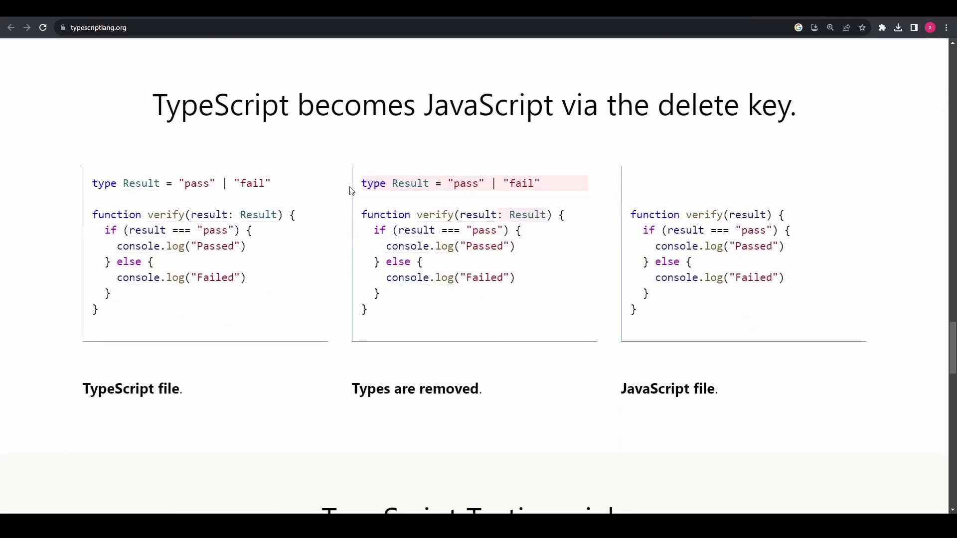
{"action": "scroll", "coordinate": [188, 322], "scroll_direction": "down", "scroll_amount": 10}
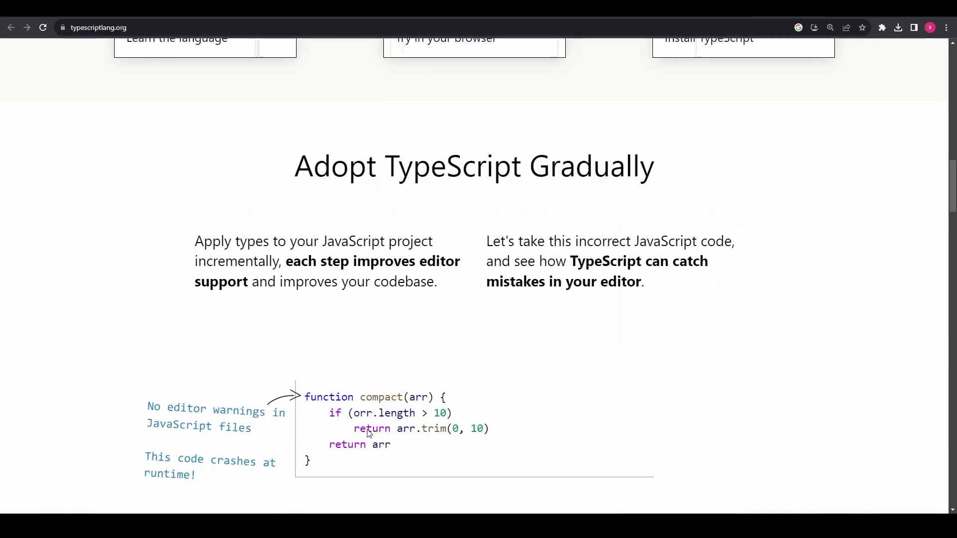
{"action": "scroll", "coordinate": [369, 433], "scroll_direction": "down", "scroll_amount": 1}
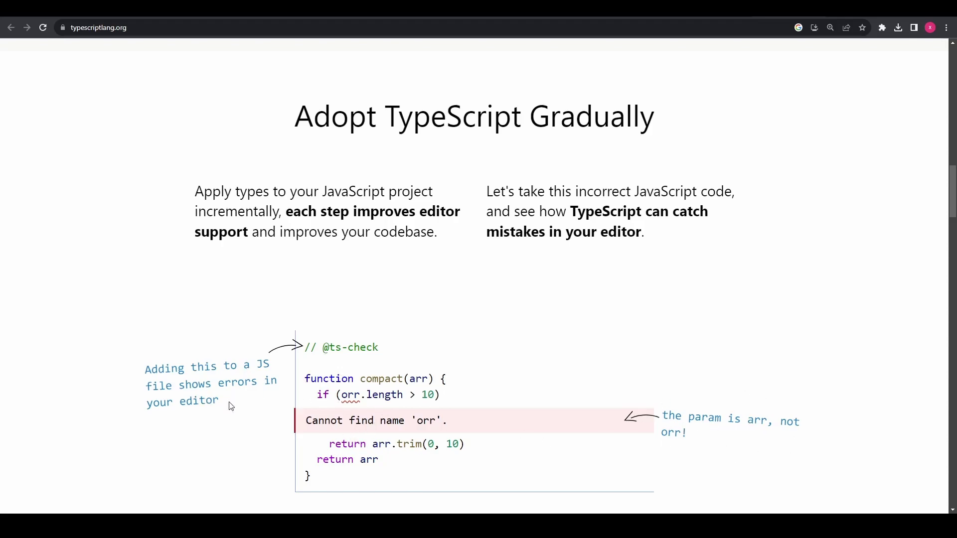
{"action": "scroll", "coordinate": [229, 406], "scroll_direction": "down", "scroll_amount": 1}
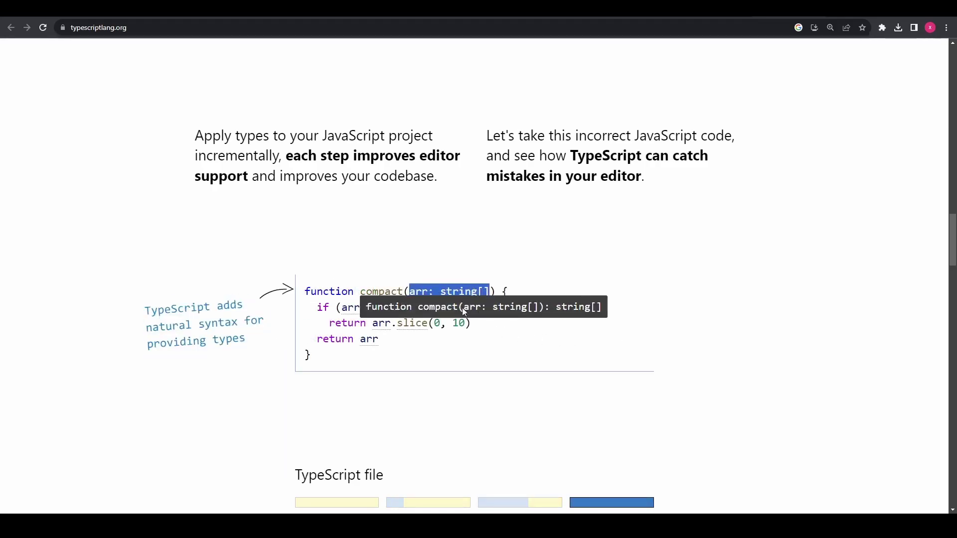
{"action": "scroll", "coordinate": [495, 323], "scroll_direction": "up", "scroll_amount": 10}
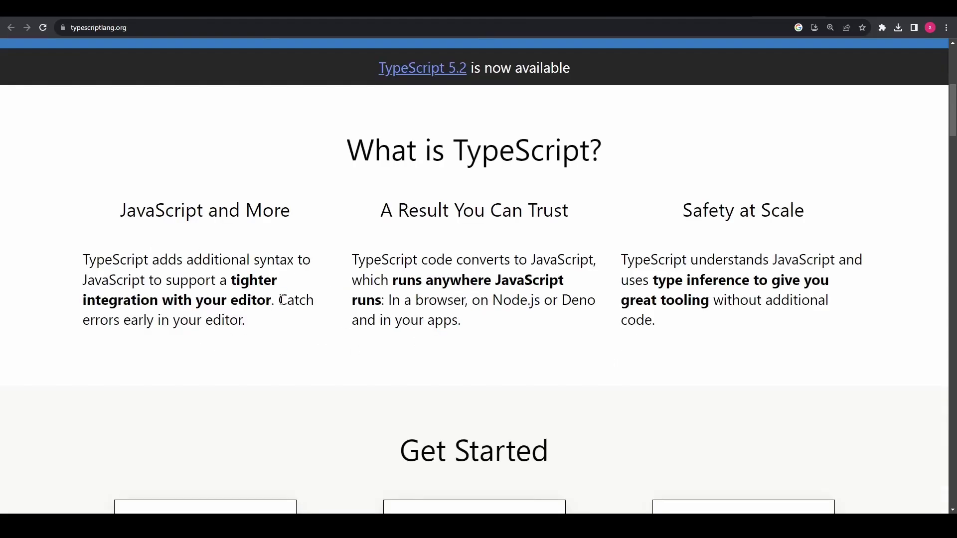
Highlight the 'Catch errors early in your editor' sentence and the 78% usage survey statistic.
{"action": "left_click_drag", "start_coordinate": [281, 299], "coordinate": [285, 323]}
{"action": "mouse_move", "coordinate": [348, 261]}
{"action": "left_mouse_down"}
{"action": "mouse_move", "coordinate": [604, 284]}
{"action": "mouse_move", "coordinate": [598, 323]}
{"action": "left_mouse_up"}
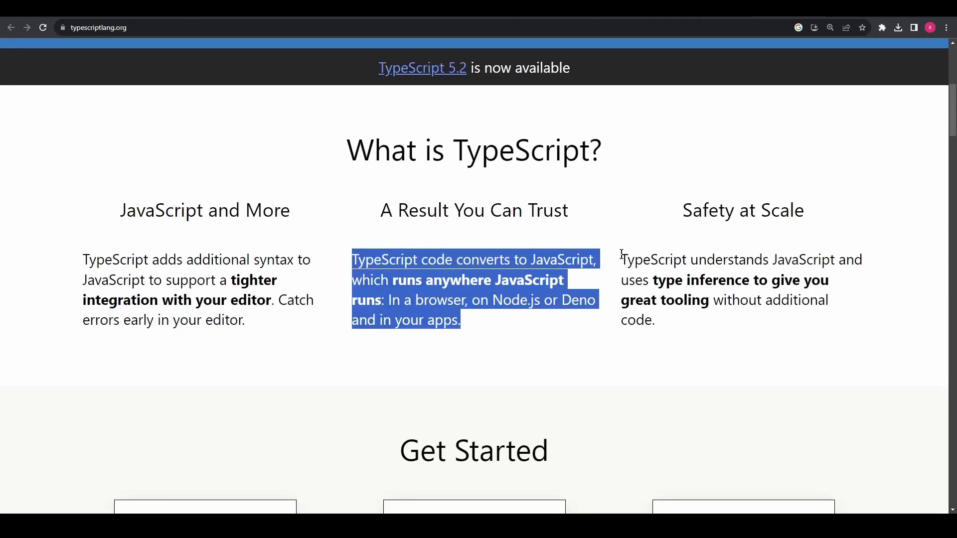
{"action": "left_click_drag", "start_coordinate": [620, 254], "coordinate": [839, 311]}
{"action": "left_click", "coordinate": [814, 357]}
{"action": "scroll", "coordinate": [667, 359], "scroll_direction": "down", "scroll_amount": 1}
{"action": "scroll", "coordinate": [303, 351], "scroll_direction": "down", "scroll_amount": 15}
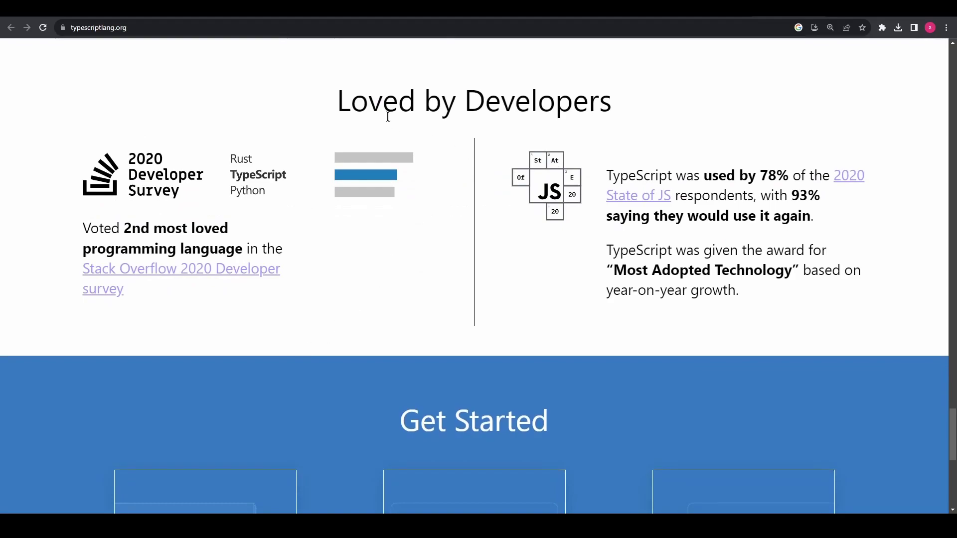
{"action": "left_click_drag", "start_coordinate": [608, 175], "coordinate": [830, 217]}
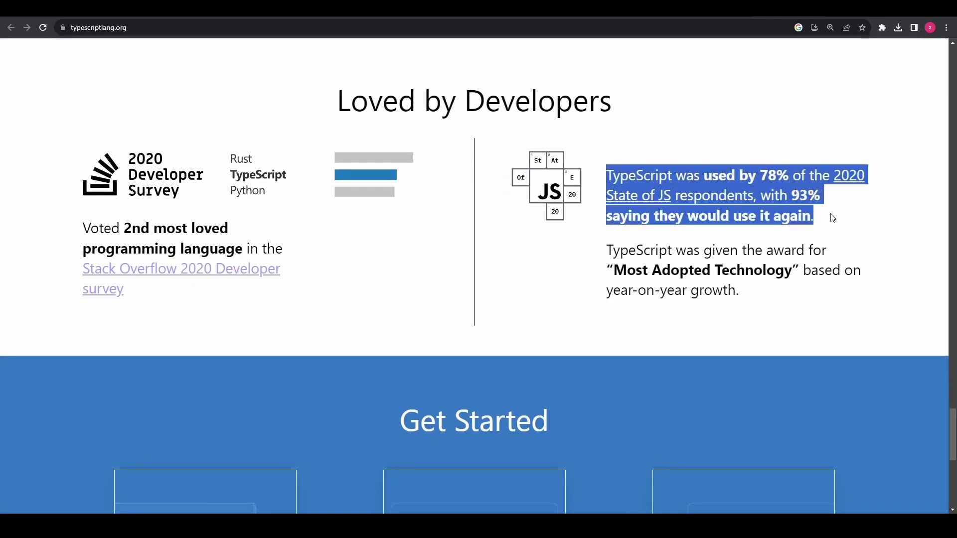
{"action": "left_click", "coordinate": [912, 265]}
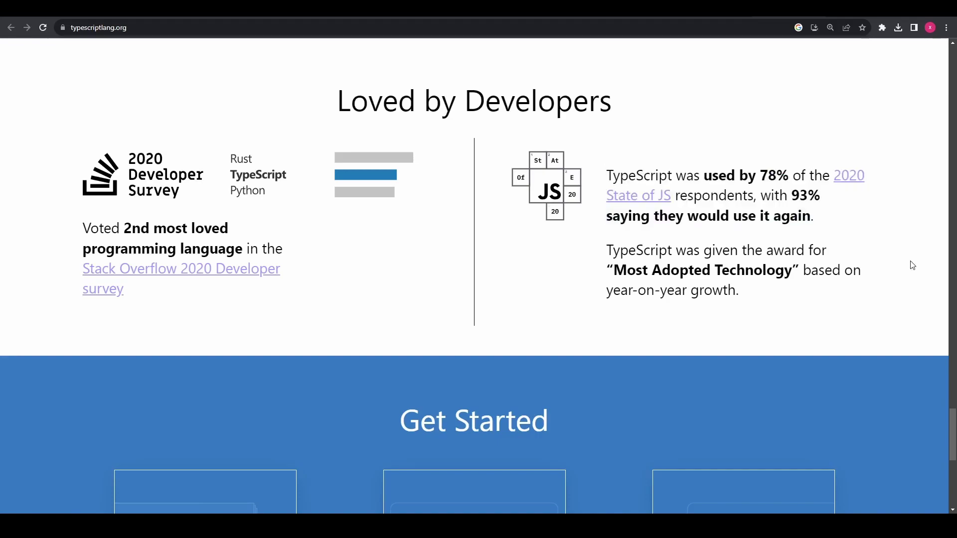